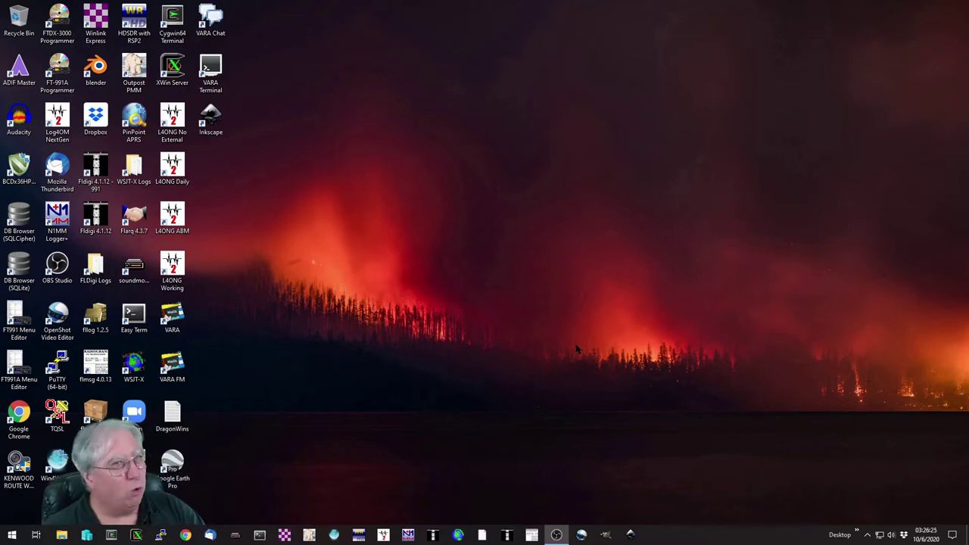
Step: Choose Packet Winlink as the session type and open the session
click(284, 535)
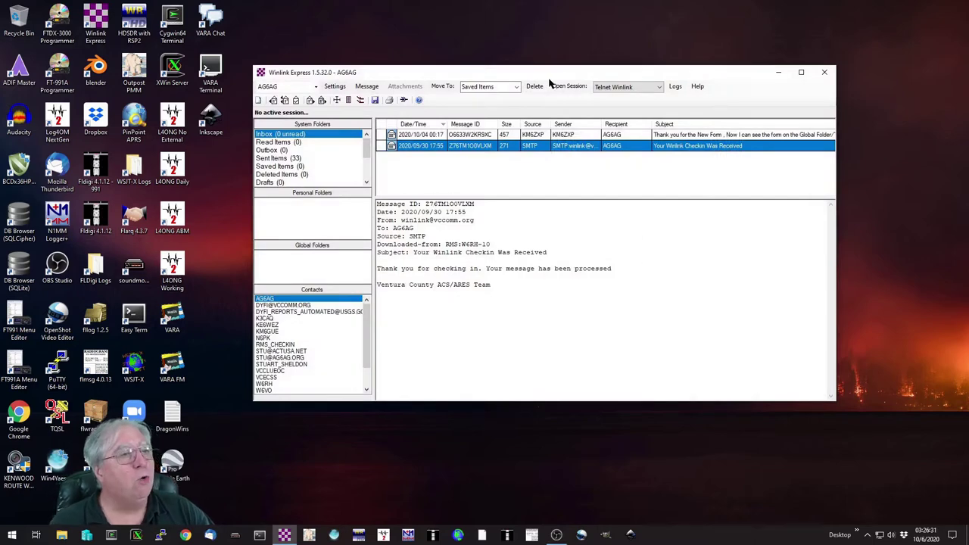
click(657, 88)
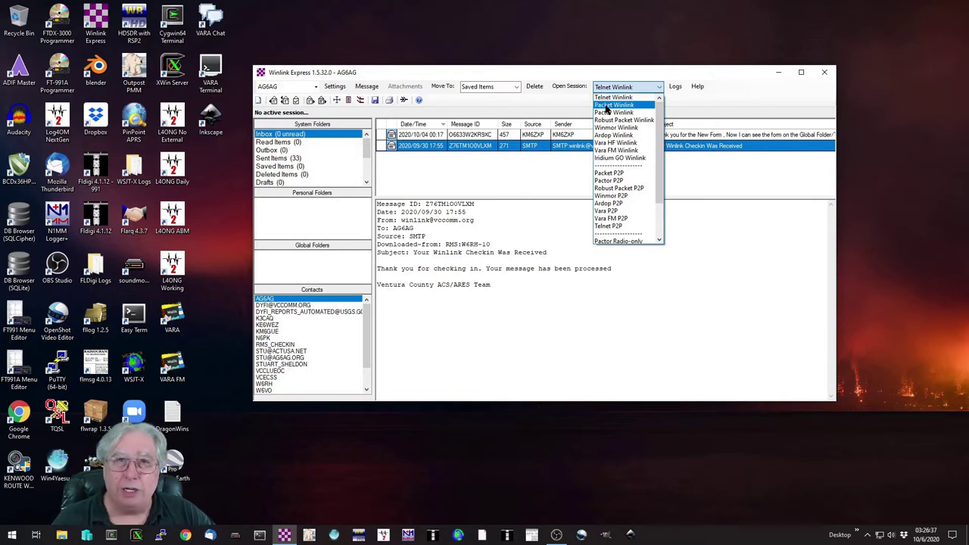
click(614, 105)
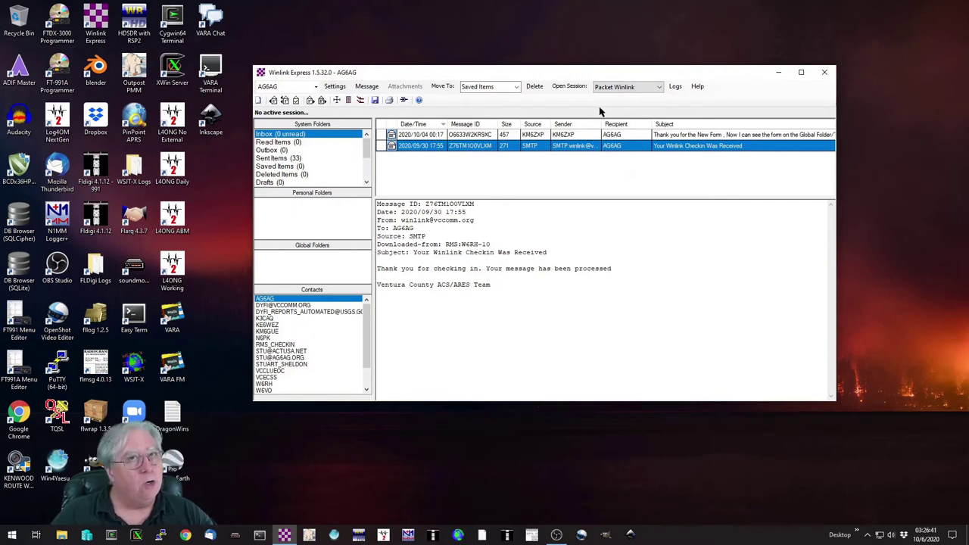
click(403, 100)
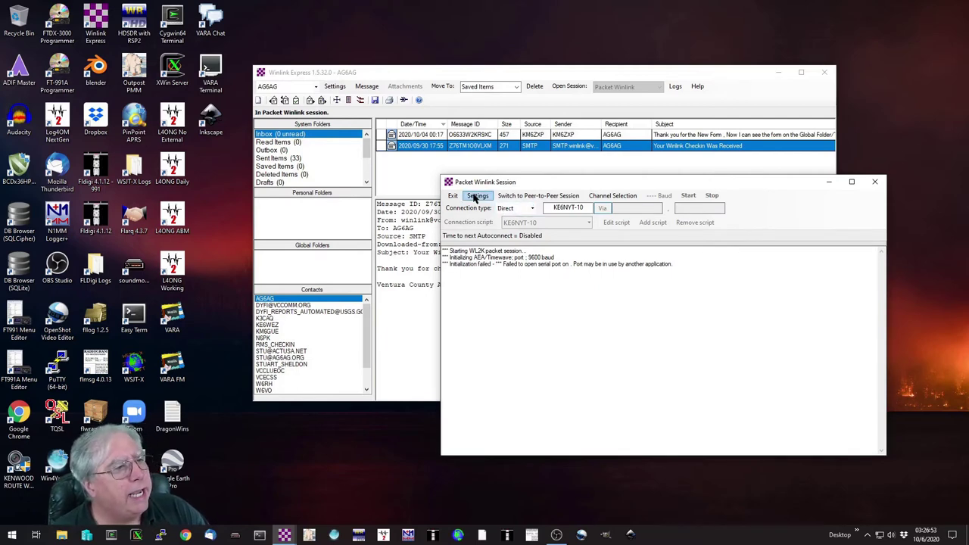
Step: In the session settings, set Packet TNC Type to KISS and Packet TNC Model to ACKMODE
click(475, 197)
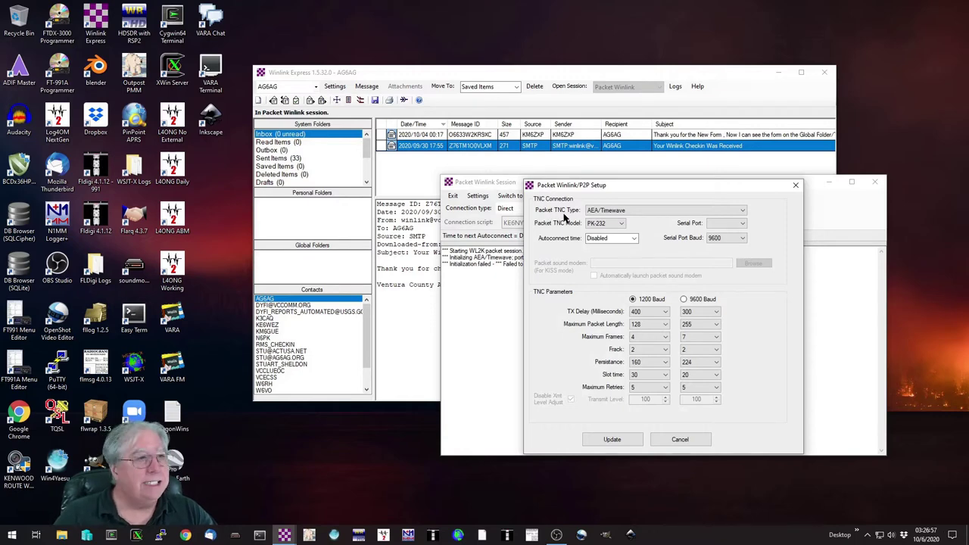
click(742, 212)
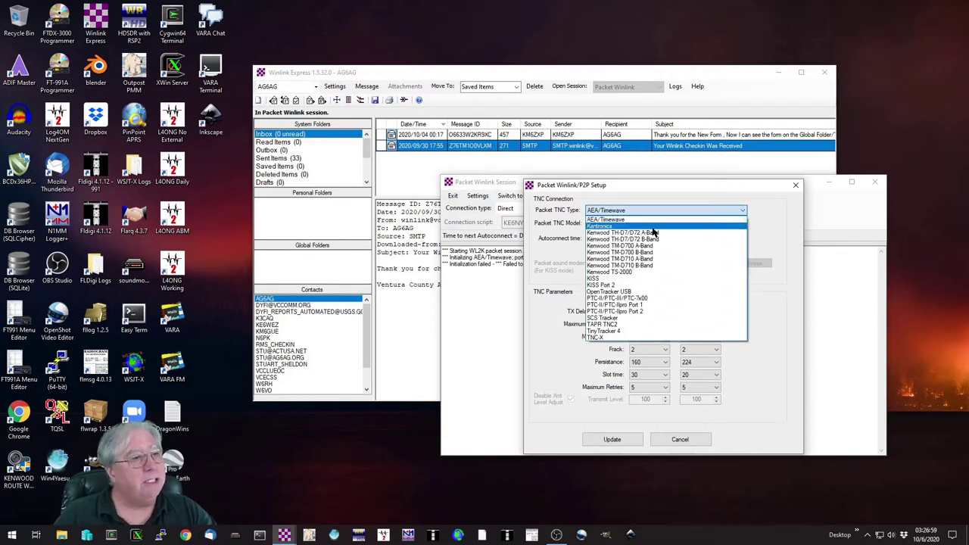
click(598, 278)
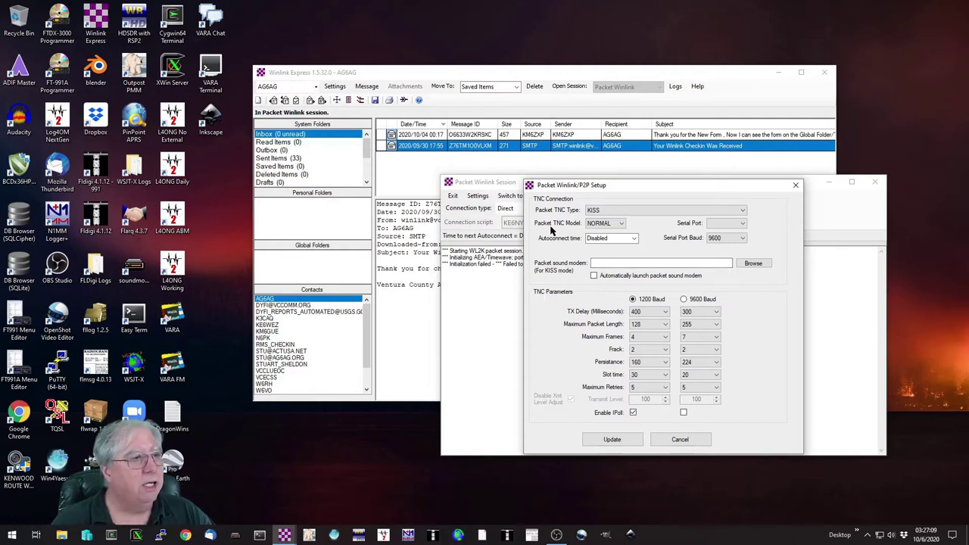
click(619, 225)
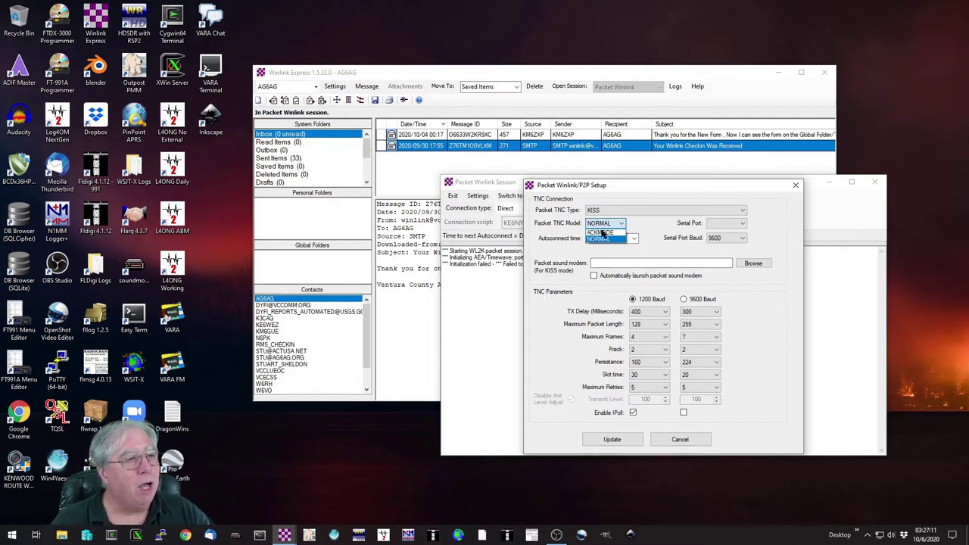
click(600, 232)
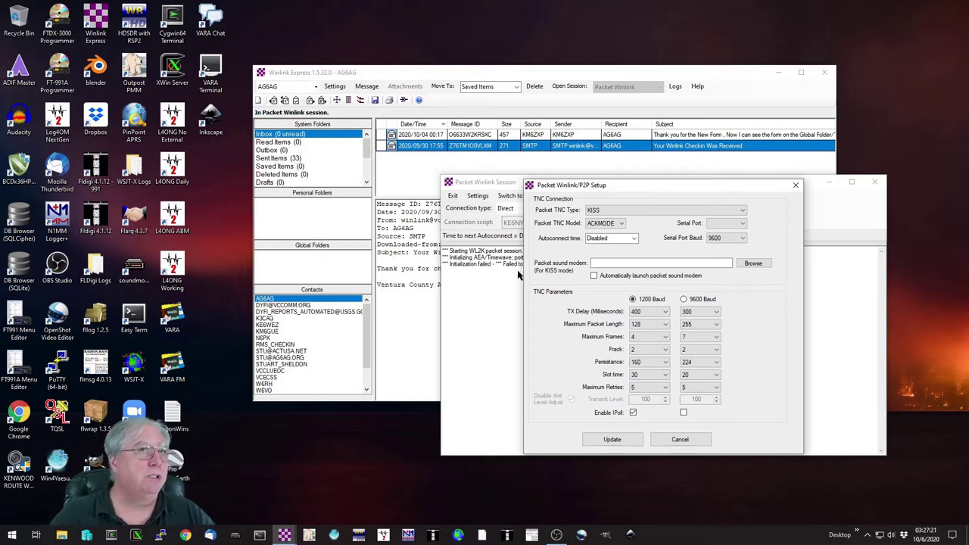
click(742, 226)
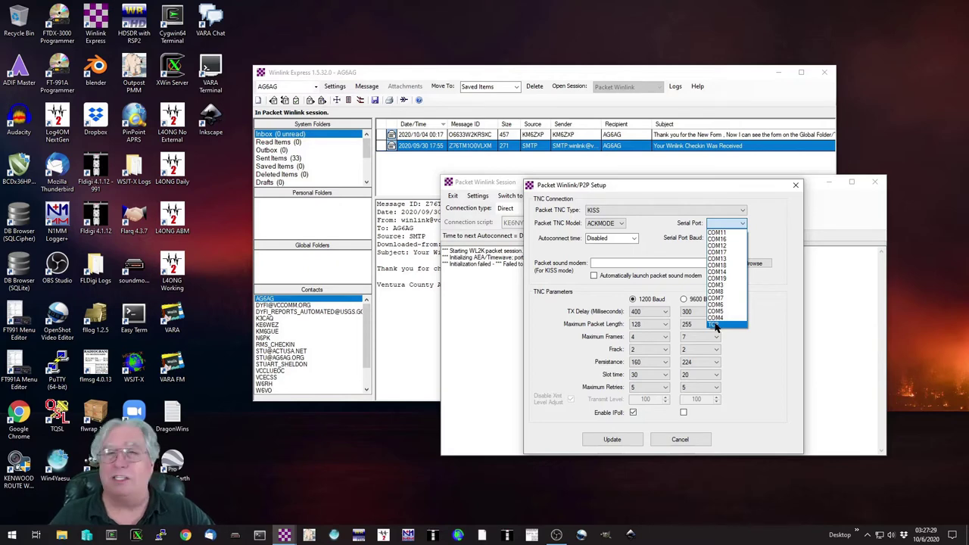
Step: Switch the serial port to TCP, keeping host 127.0.0.1 and port 8100
click(715, 325)
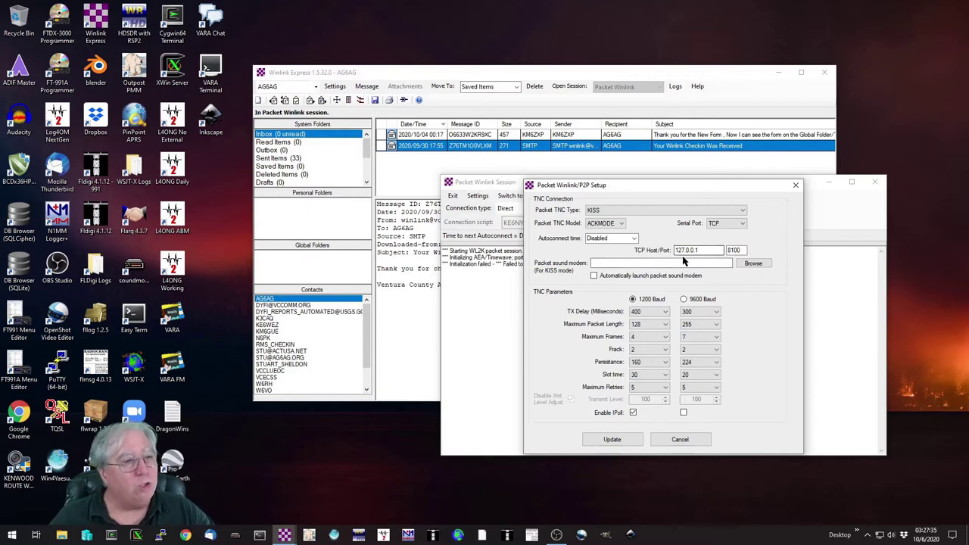
double_click(686, 252)
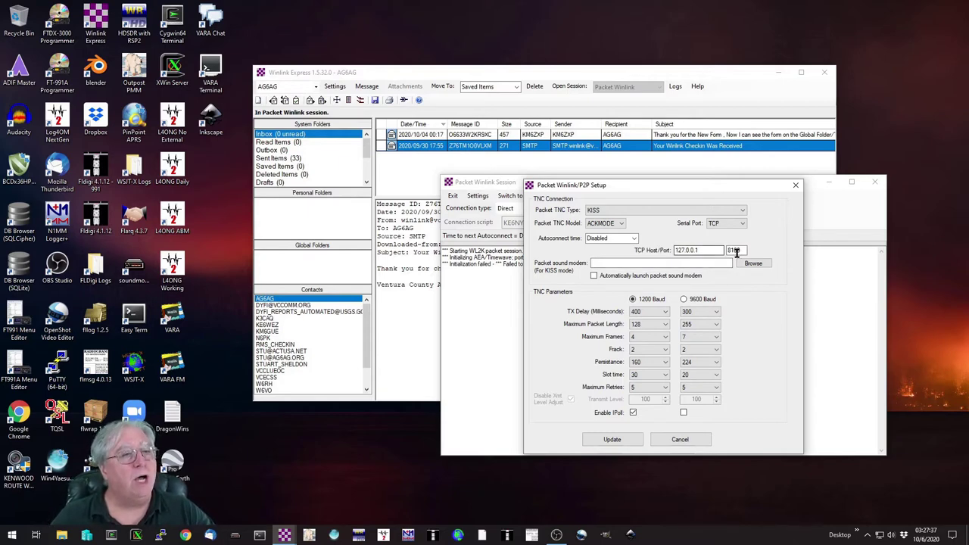
double_click(733, 251)
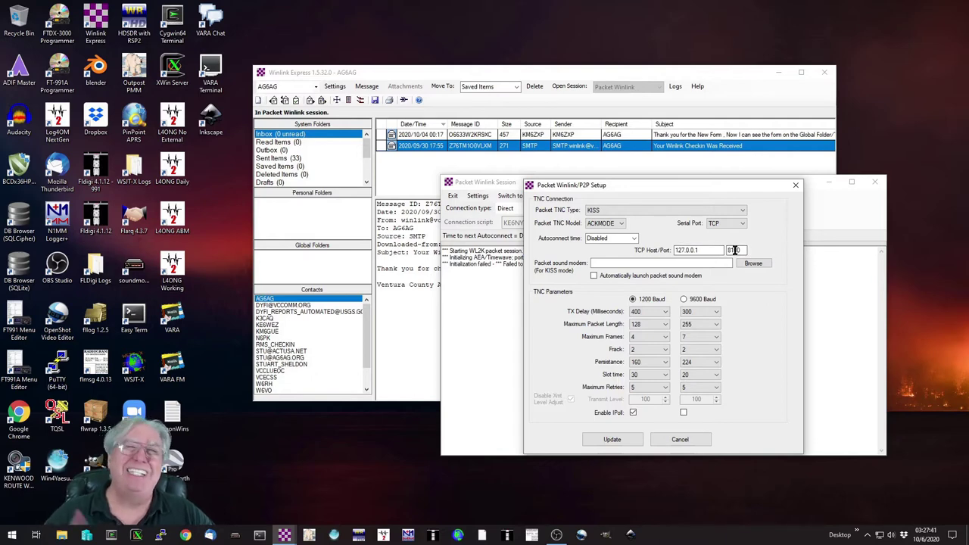
click(734, 252)
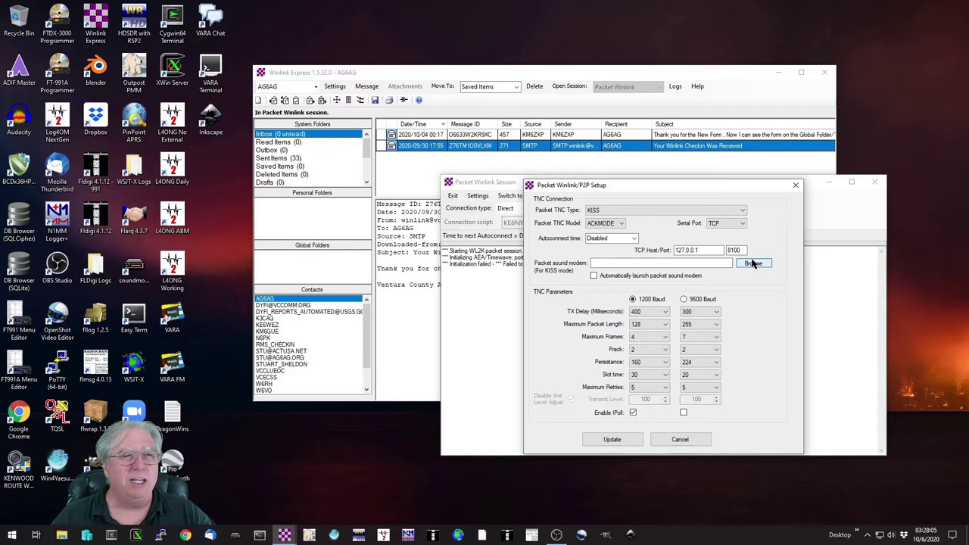
Step: Select C:\SoundModem\soundmodem.exe as the packet sound modem and enable automatic launch
click(753, 263)
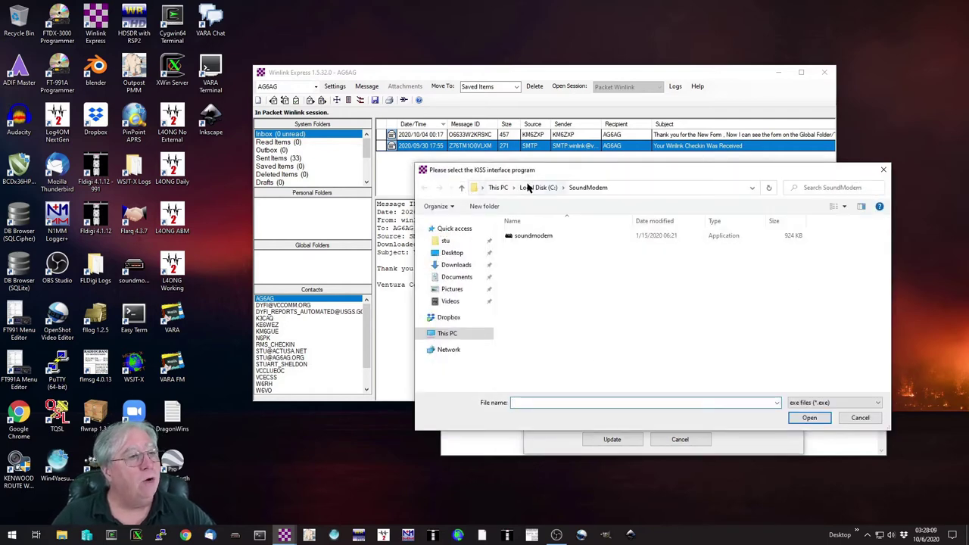
click(530, 188)
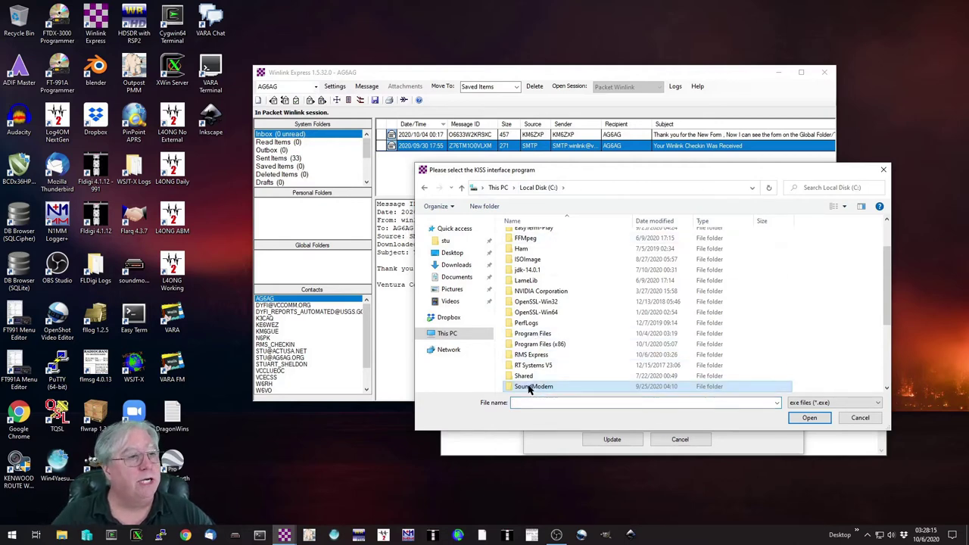
double_click(533, 386)
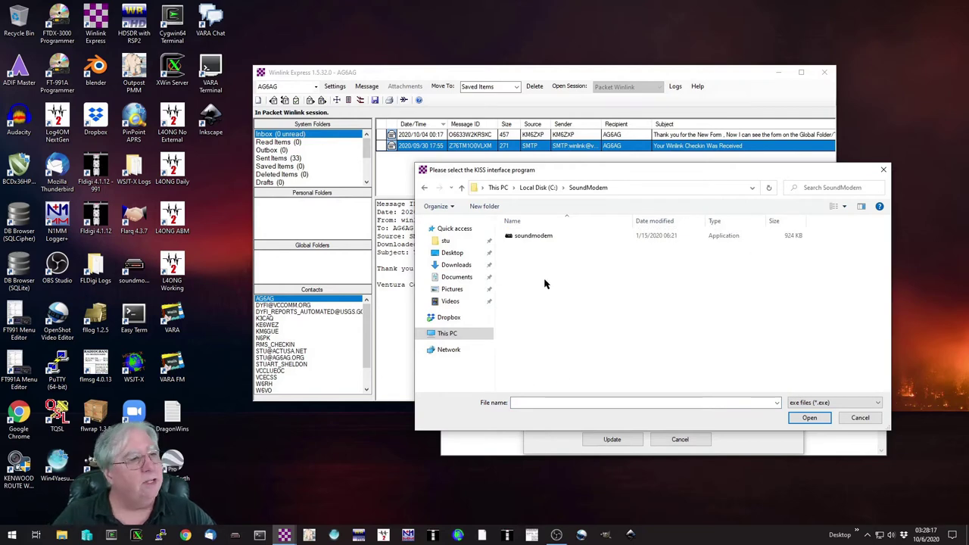
double_click(521, 238)
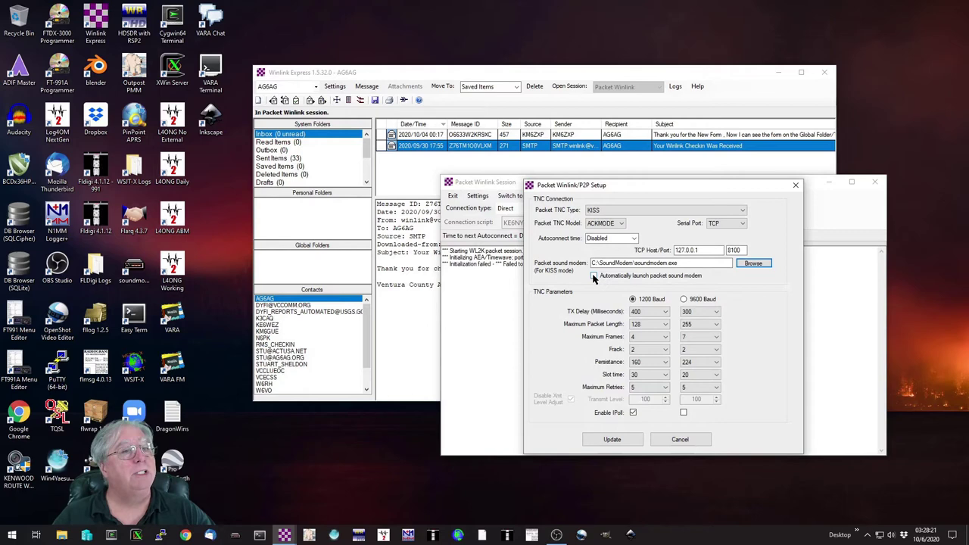
click(594, 277)
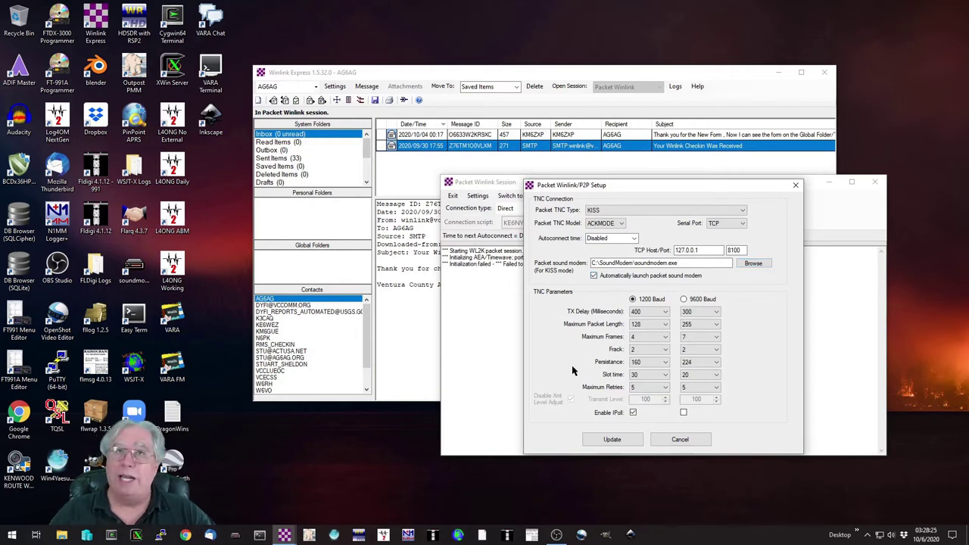
click(611, 441)
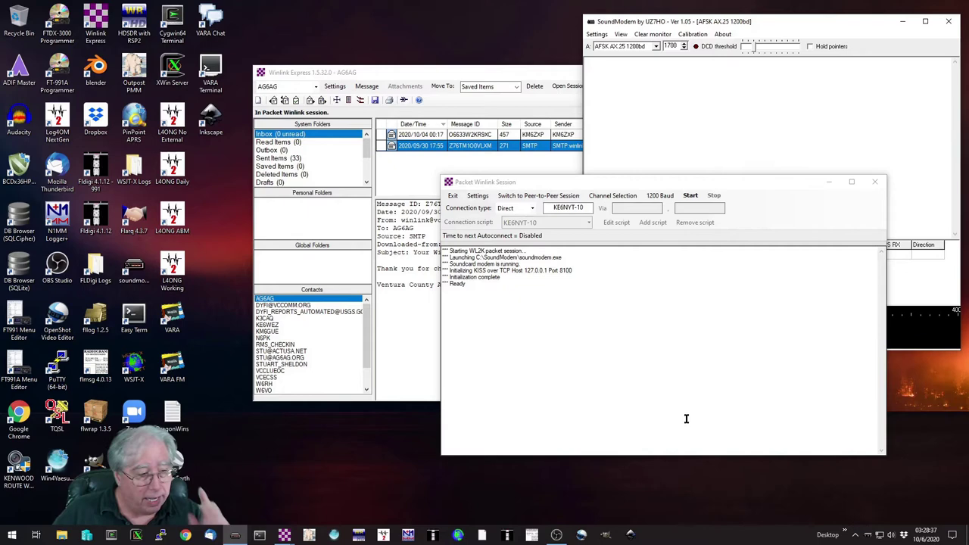
click(612, 196)
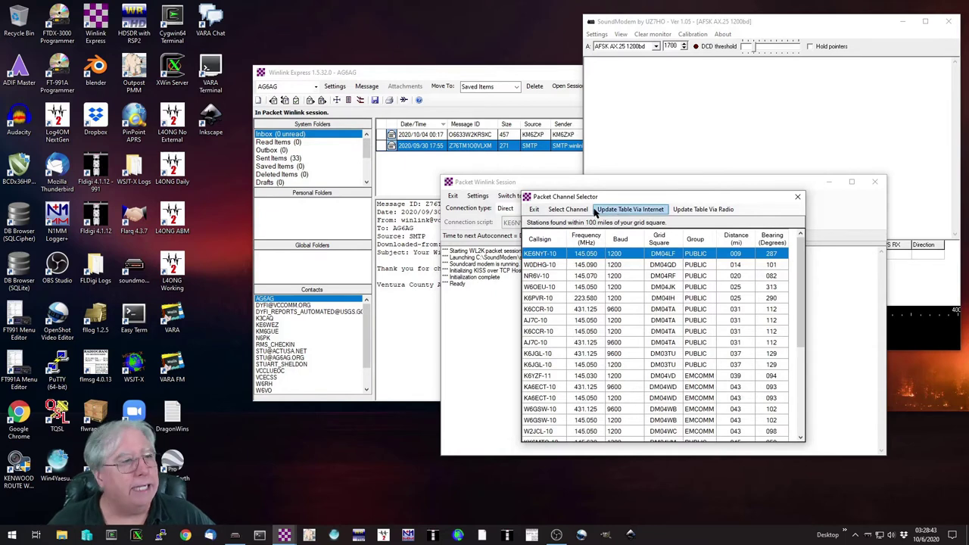
click(625, 210)
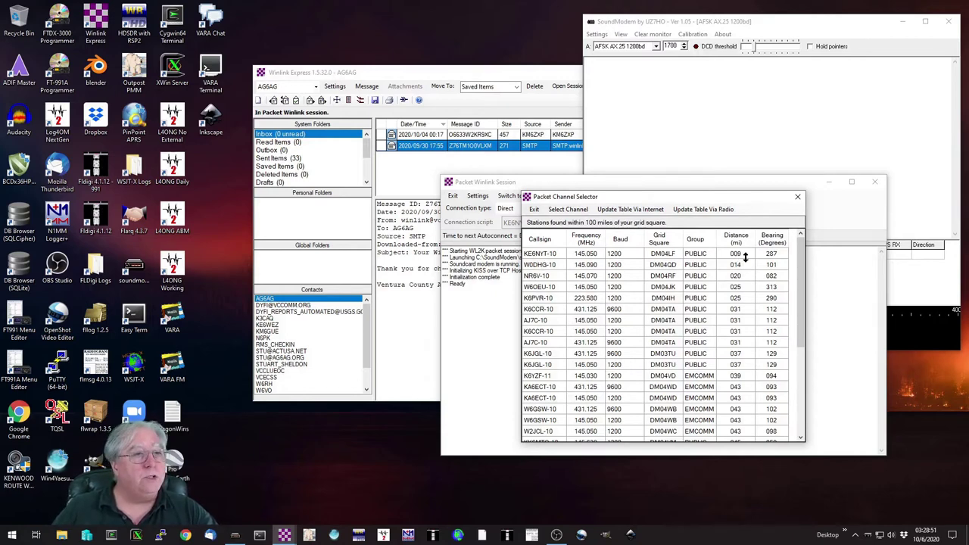
double_click(538, 256)
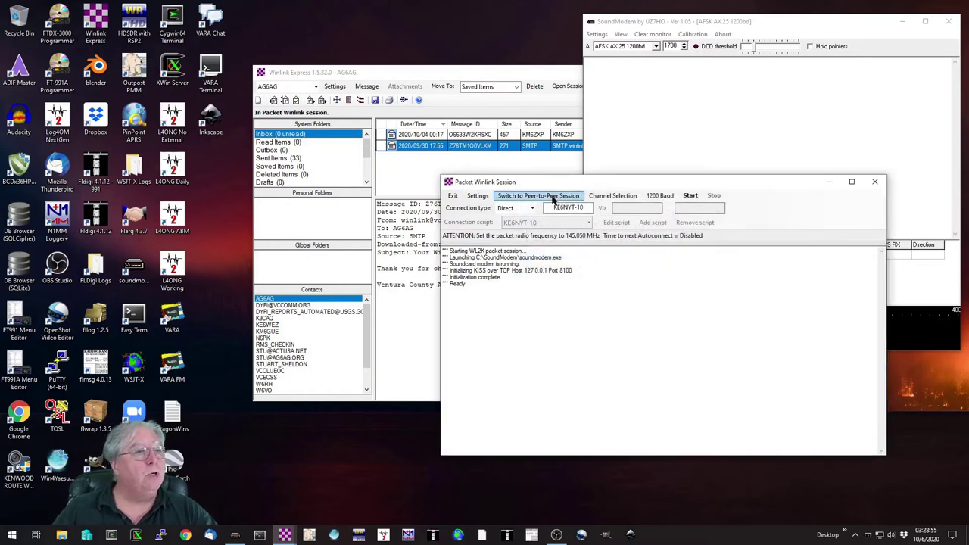
Step: Try the Digipeater, Direct and Script connection types, reviewing the KE6NYT-10 connection script
click(533, 209)
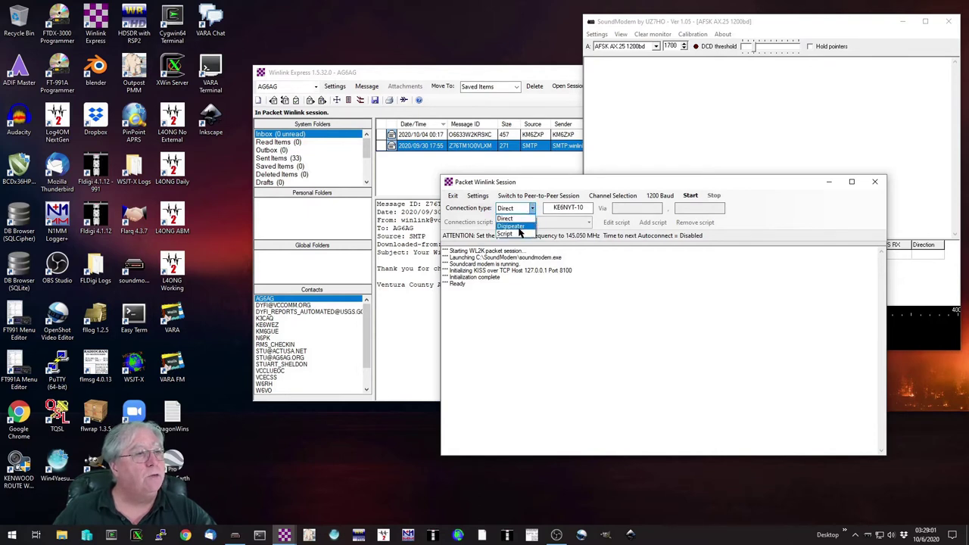
click(518, 227)
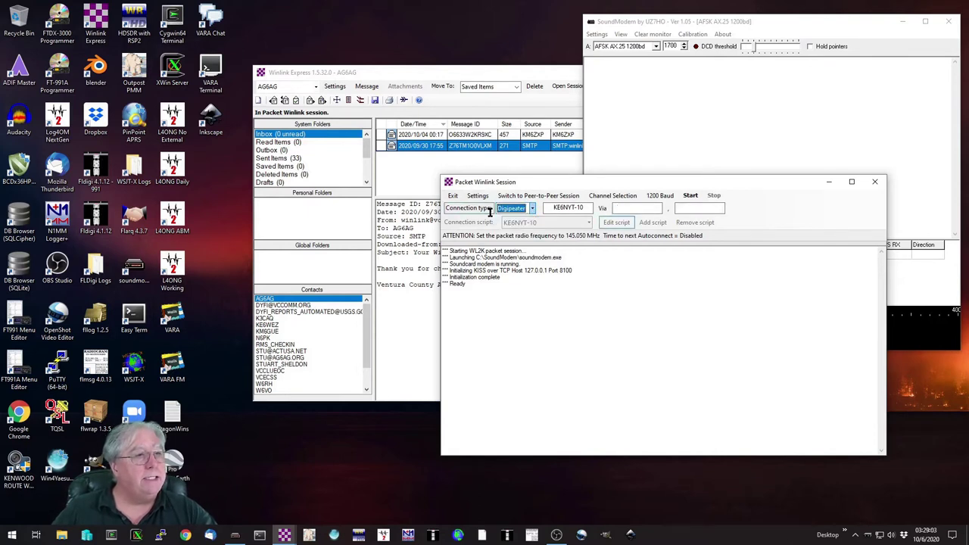
click(533, 210)
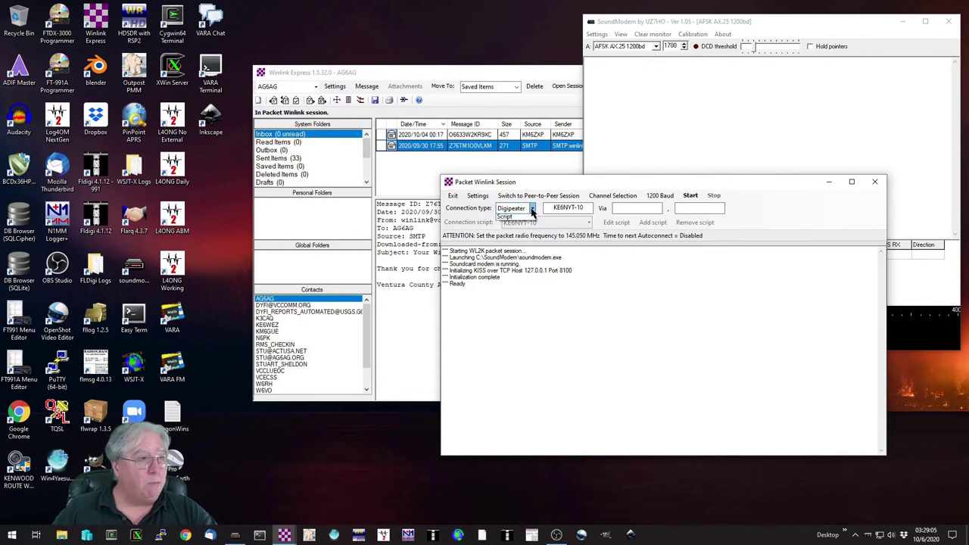
click(504, 219)
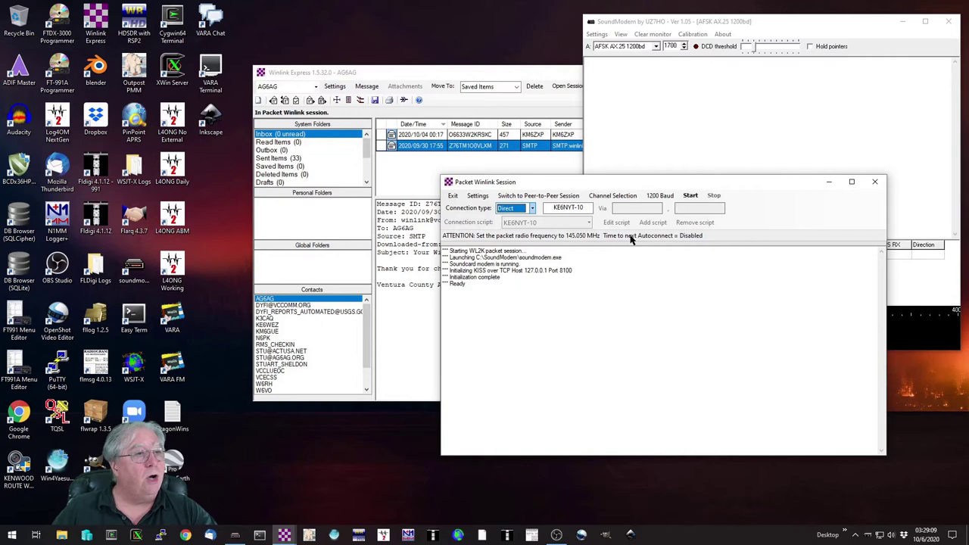
click(534, 208)
click(513, 236)
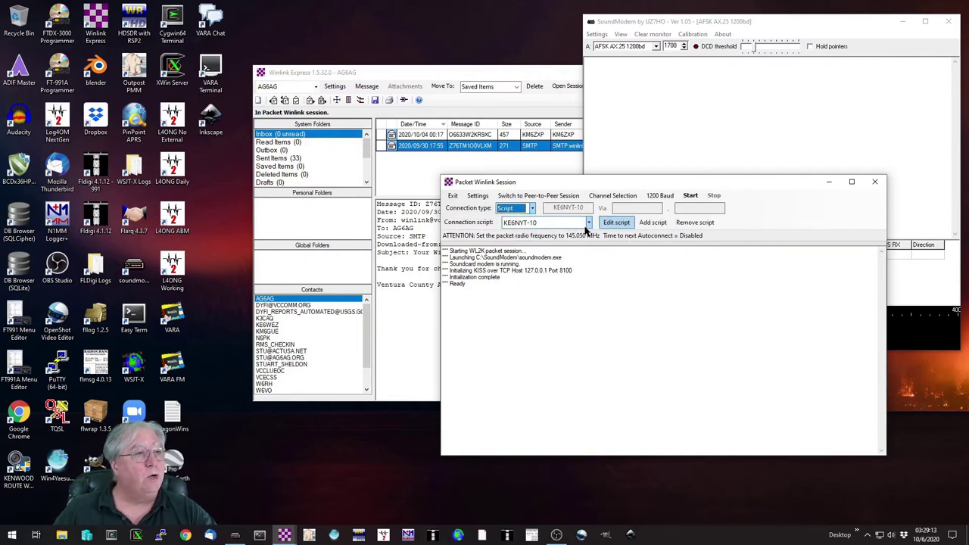
click(615, 223)
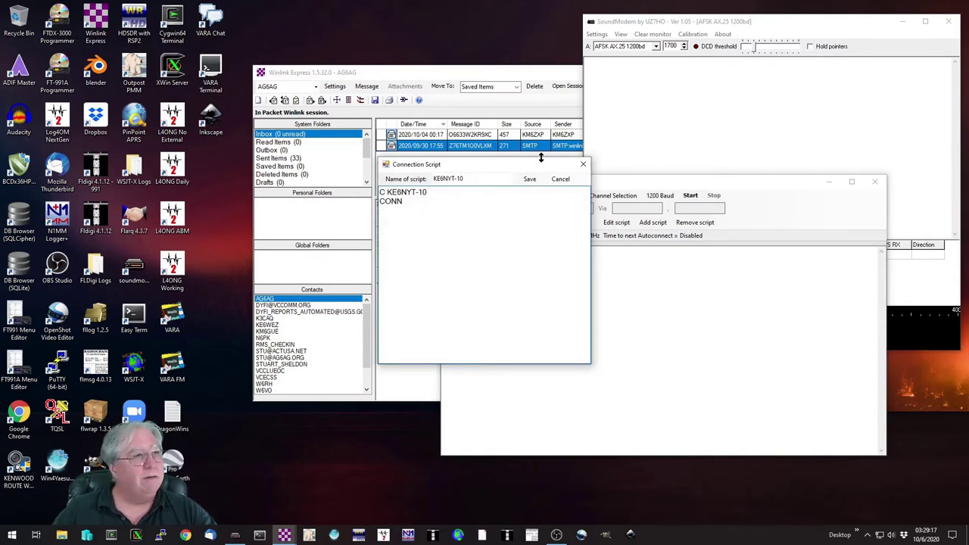
click(583, 165)
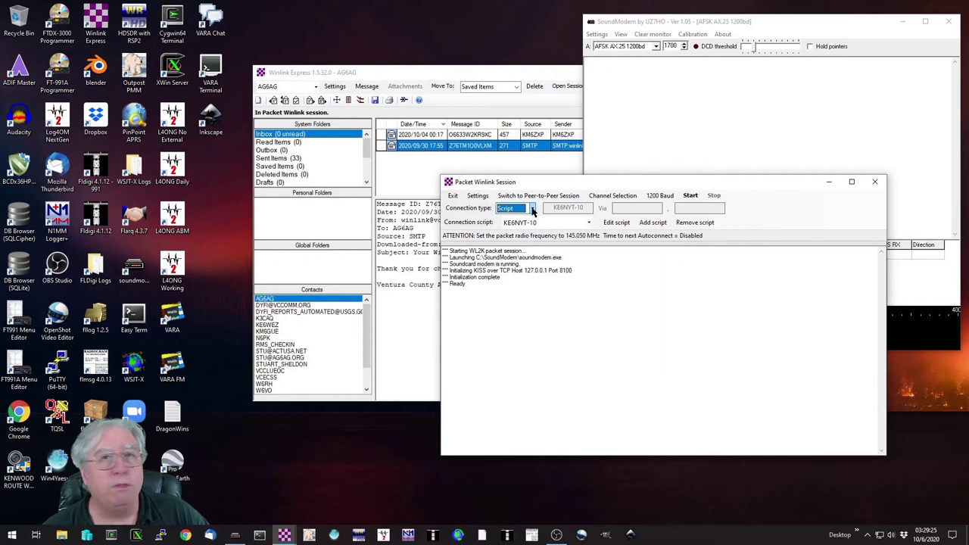
click(533, 209)
Step: Set the connection type to Direct and select KE6NYT-10 from the Packet Channel Selector
click(506, 218)
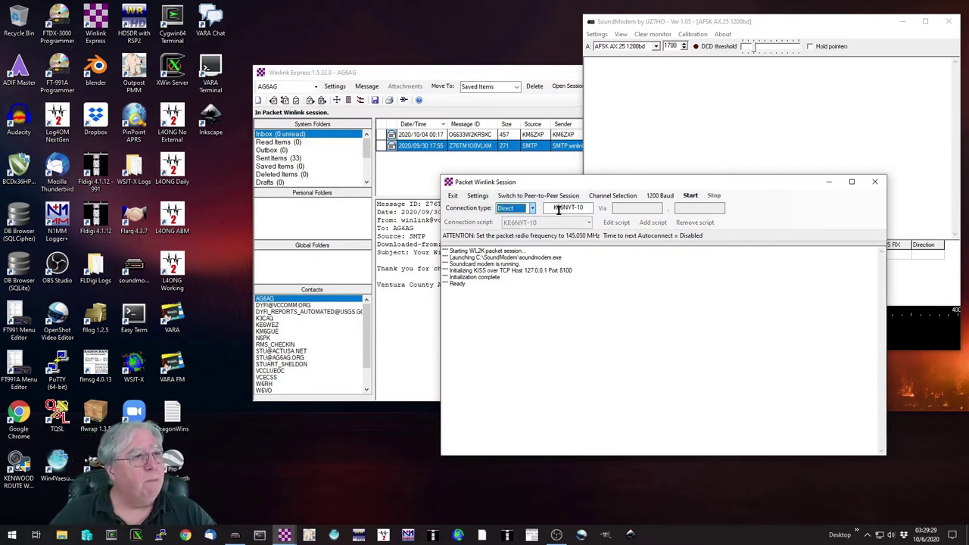
click(605, 197)
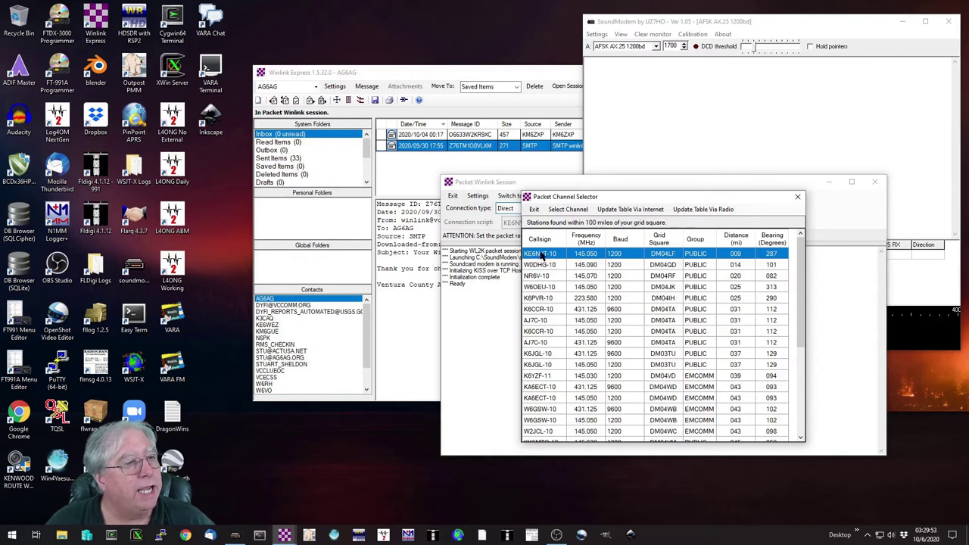
double_click(539, 258)
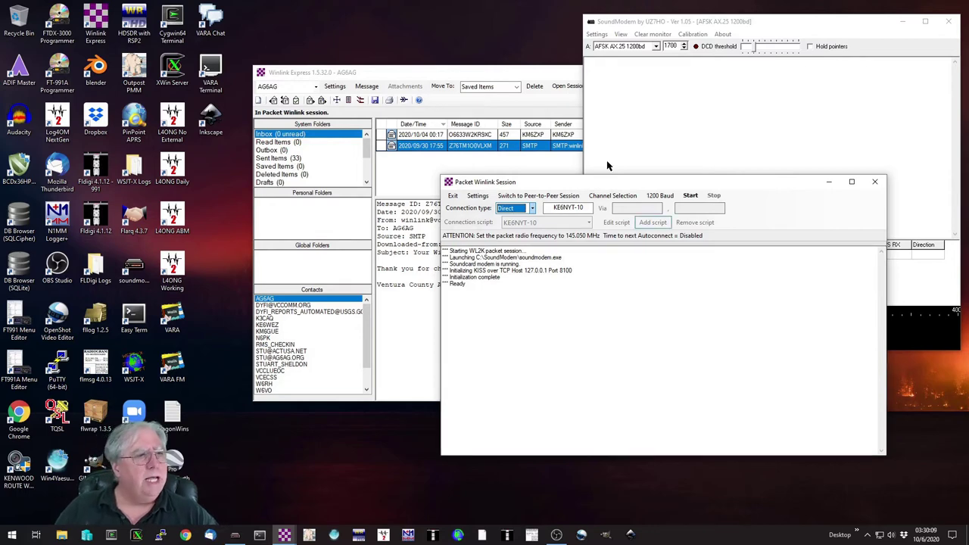
Step: Start a new message to the recipient's address with the subject 'Test Message'
drag(624, 182, 665, 167)
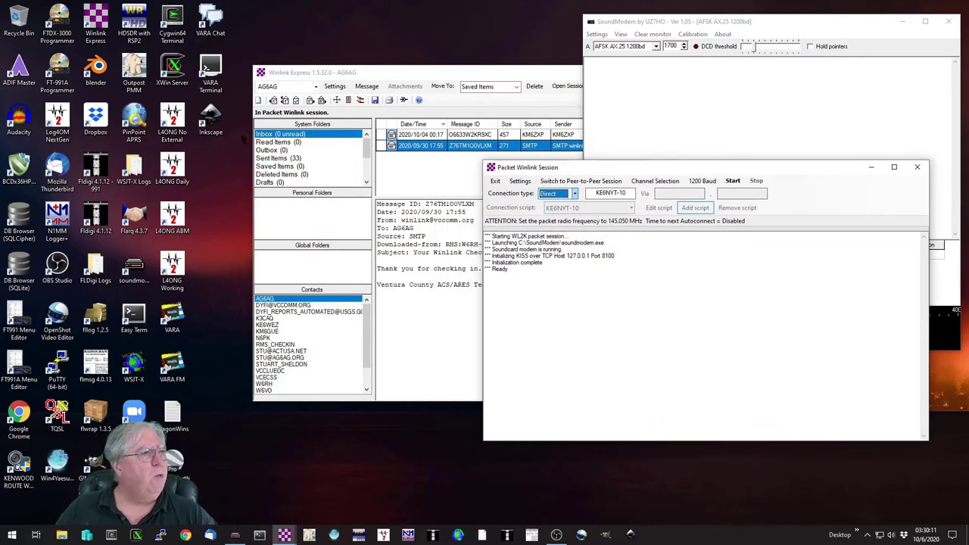
click(261, 103)
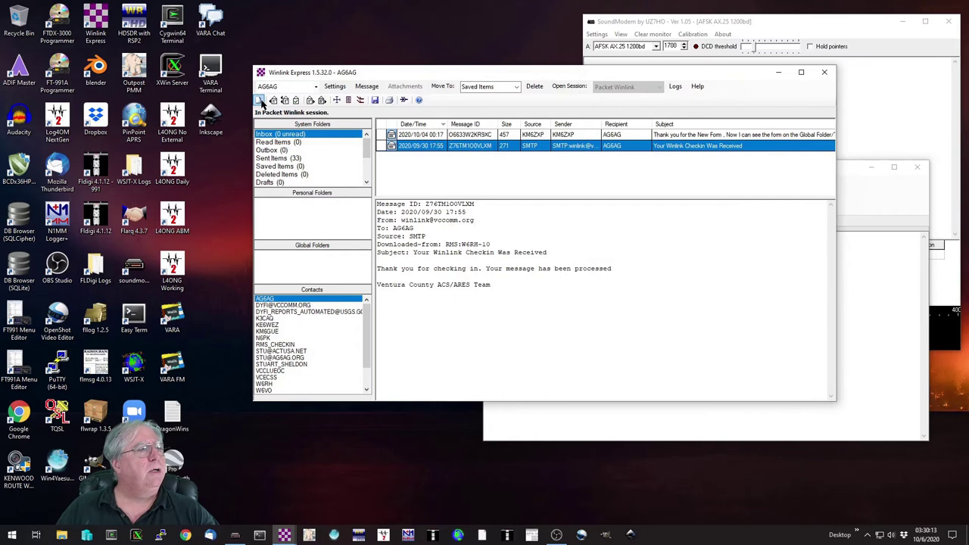
click(259, 100)
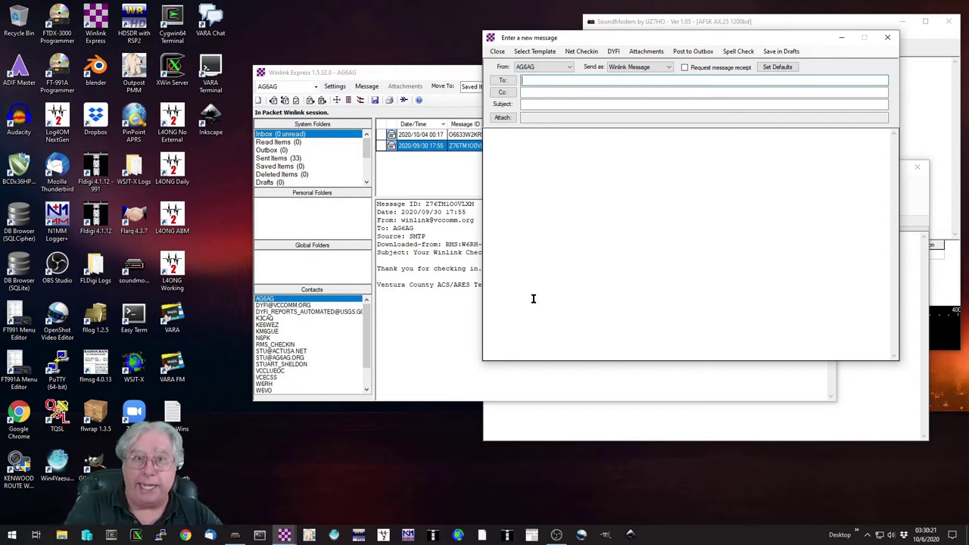
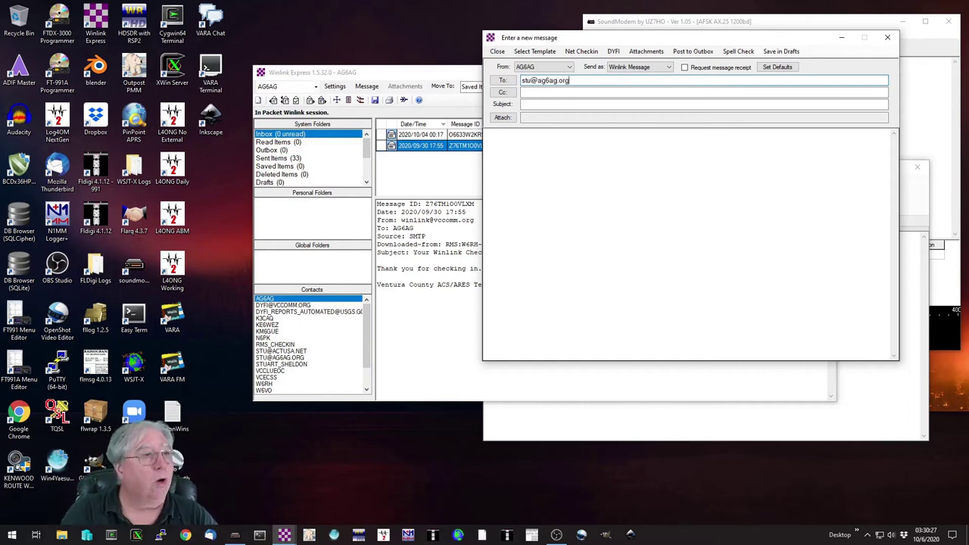
key(Tab)
key(Tab)
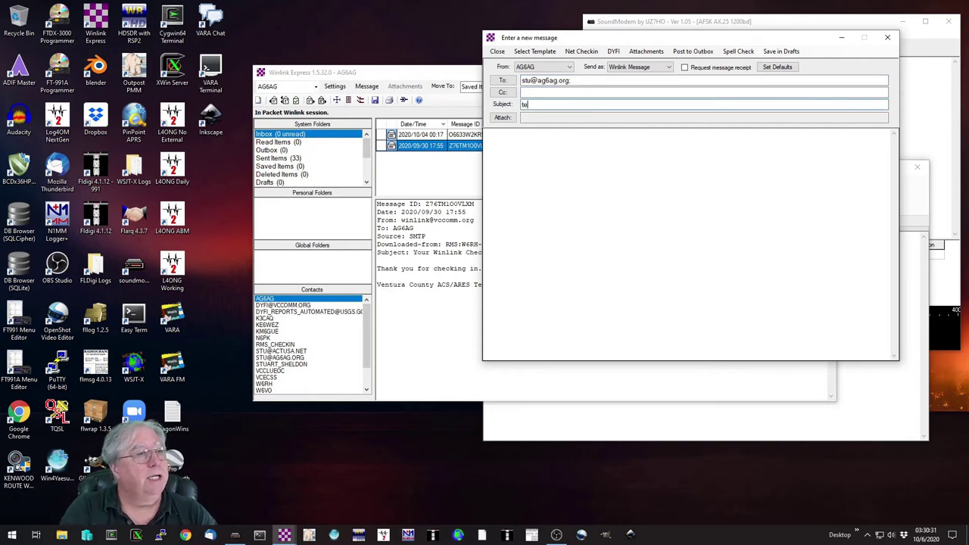
text(Test Messa)
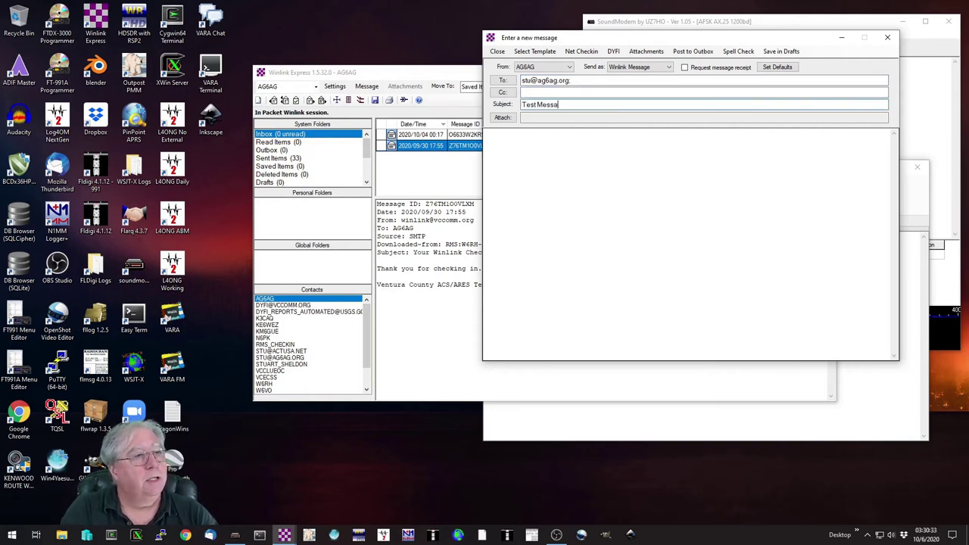
text(ge)
Step: Write the body 'Thanks for the test', sign it with the sender's name, and post it to the Outbox
key(Tab)
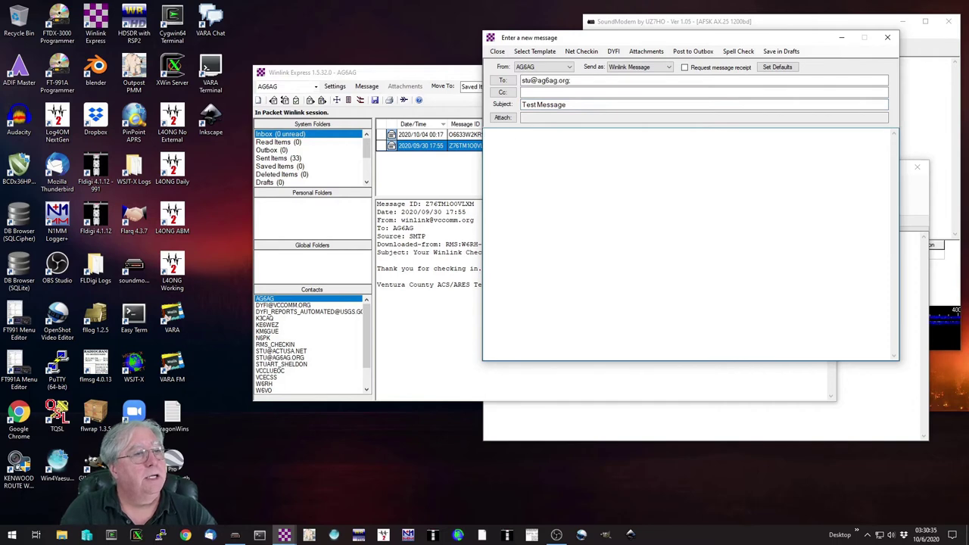
text(Thanks)
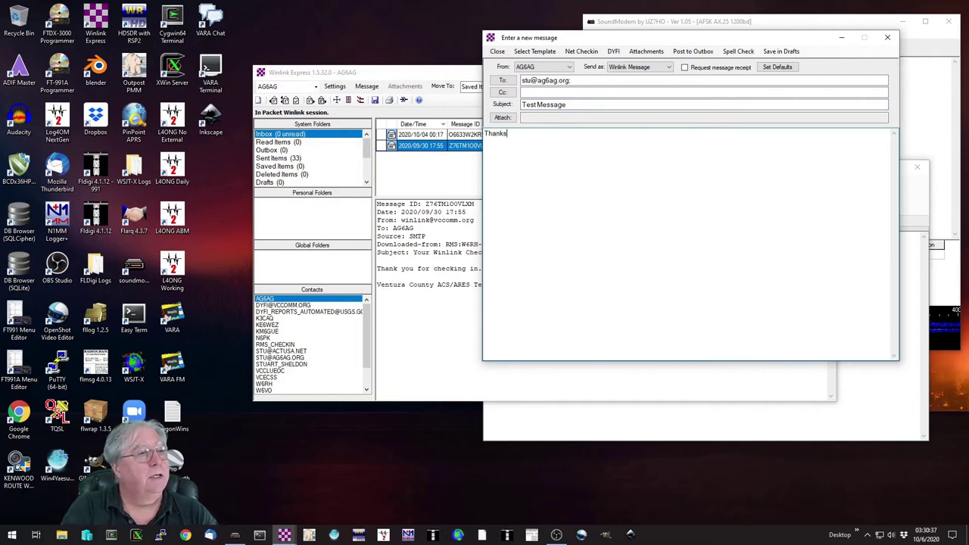
text( for the test)
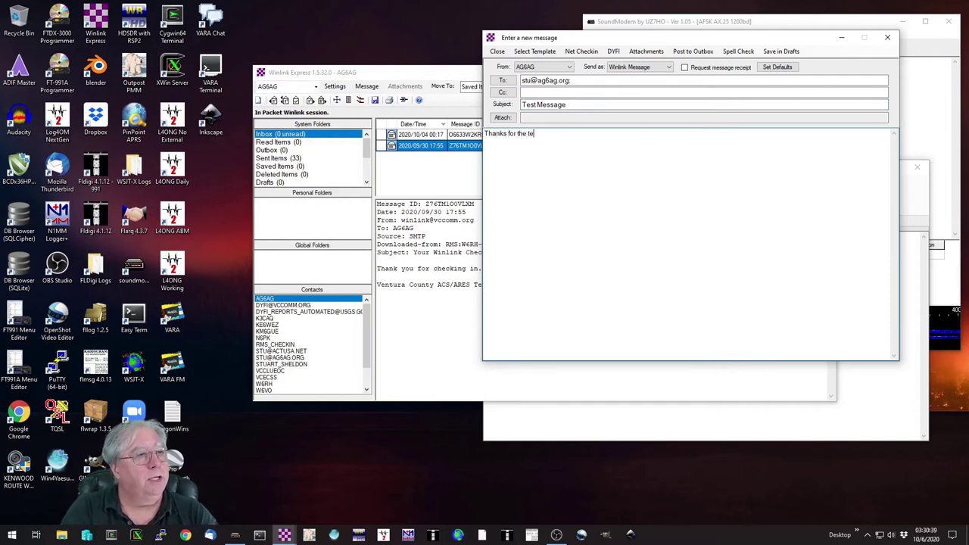
key(Return)
key(Return)
text(Stu)
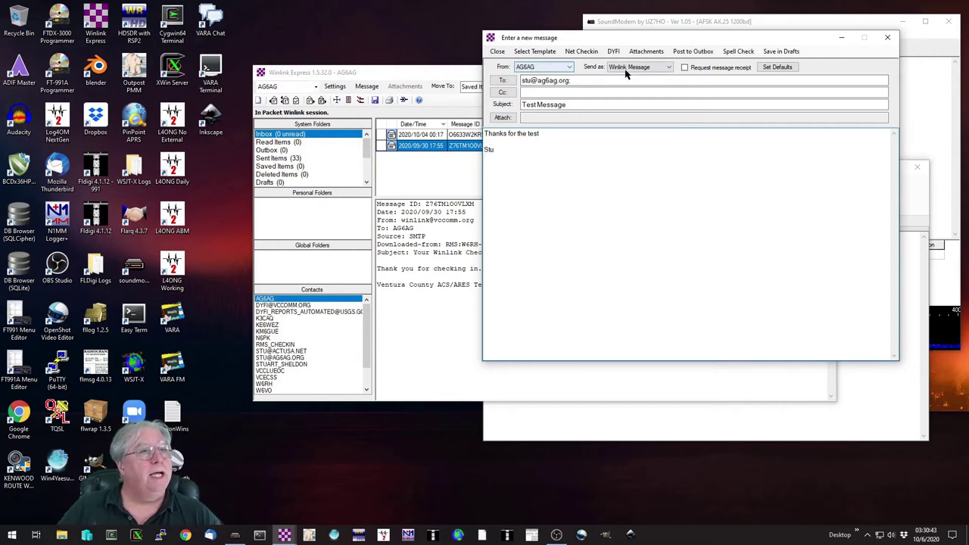
click(691, 52)
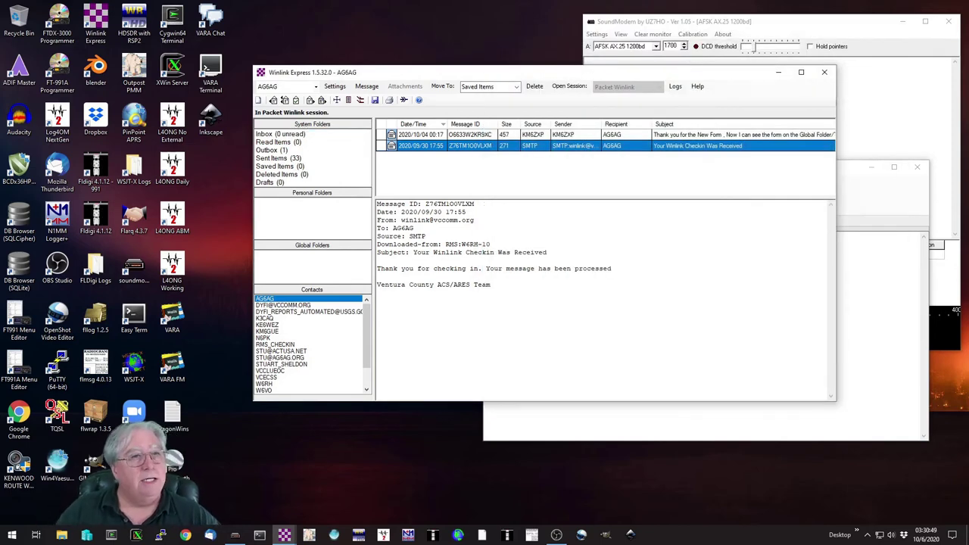
click(865, 352)
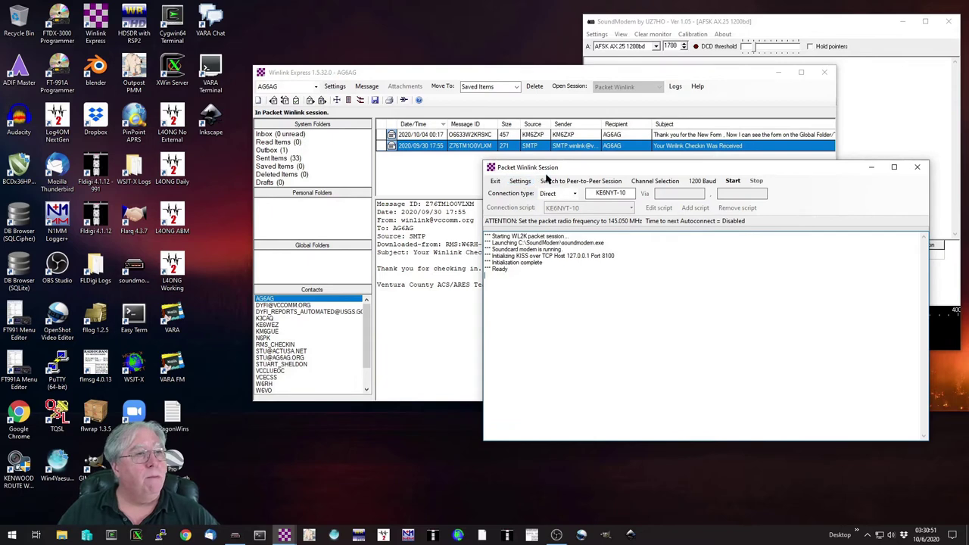
click(760, 26)
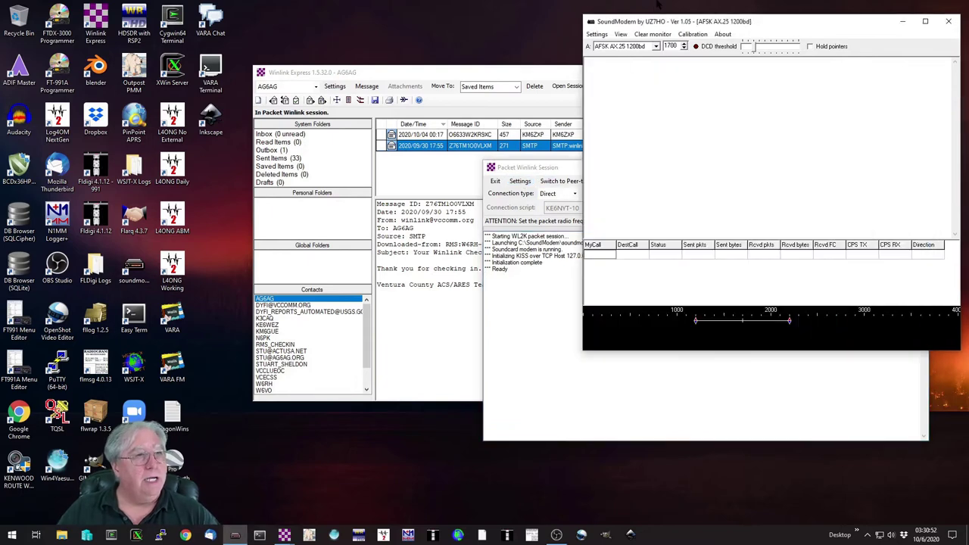
click(532, 364)
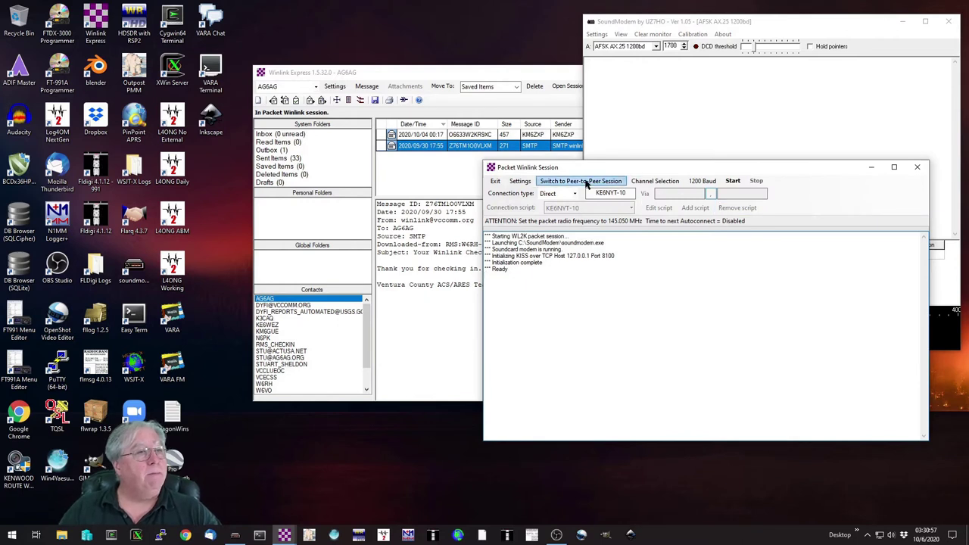
click(732, 180)
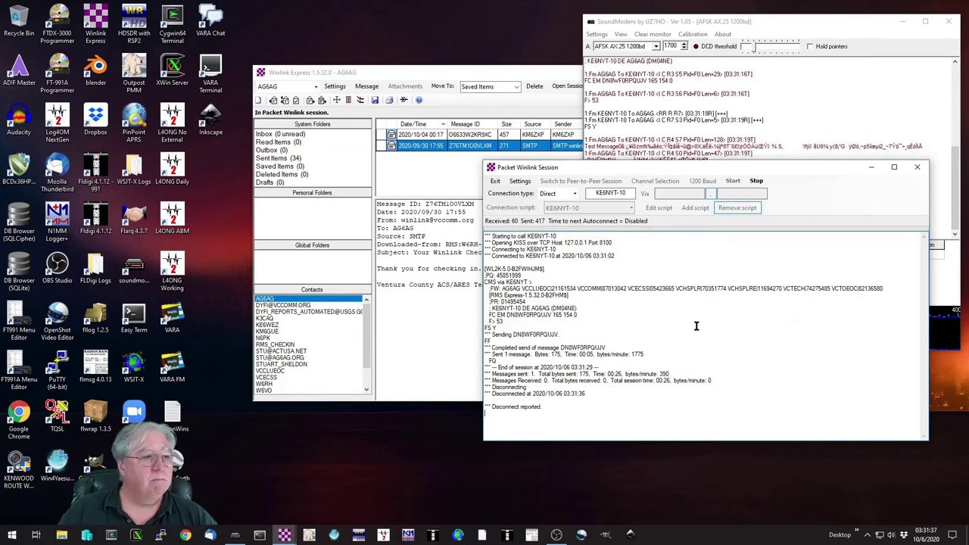
click(915, 169)
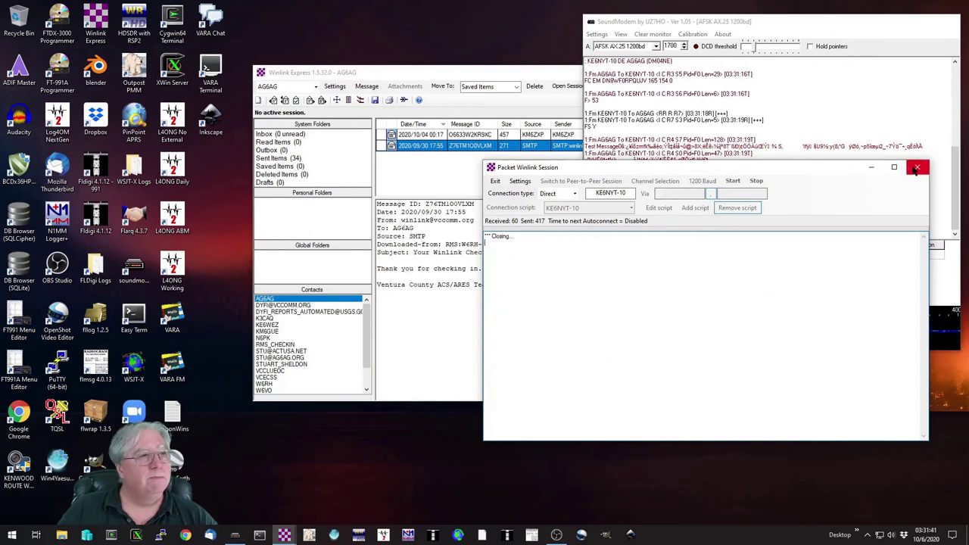